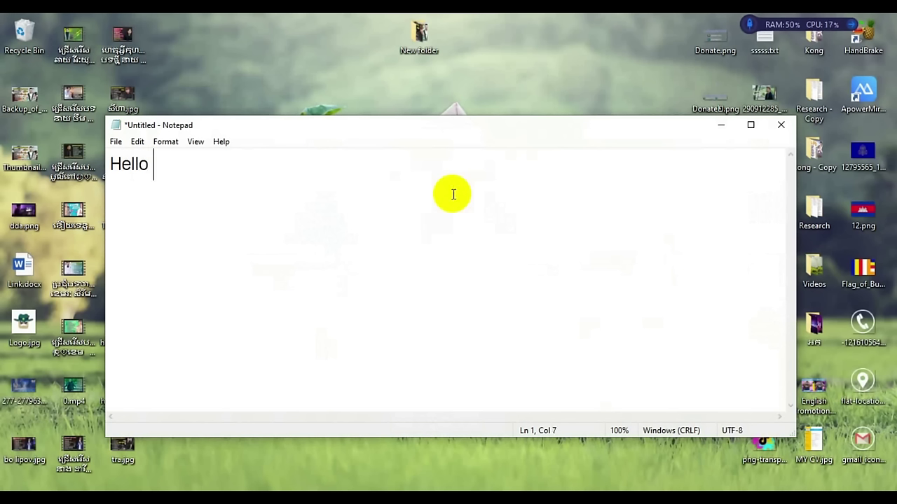
# Complete the greeting as "Hello everyone" and add the line "Today I am going to show you all about :"
pyautogui.write('everyo')
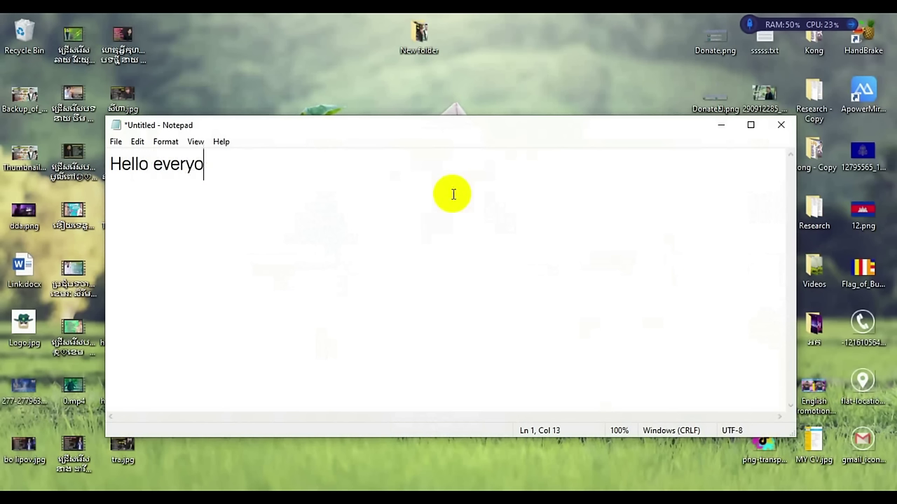
pyautogui.write('ne ')
pyautogui.write('day ')
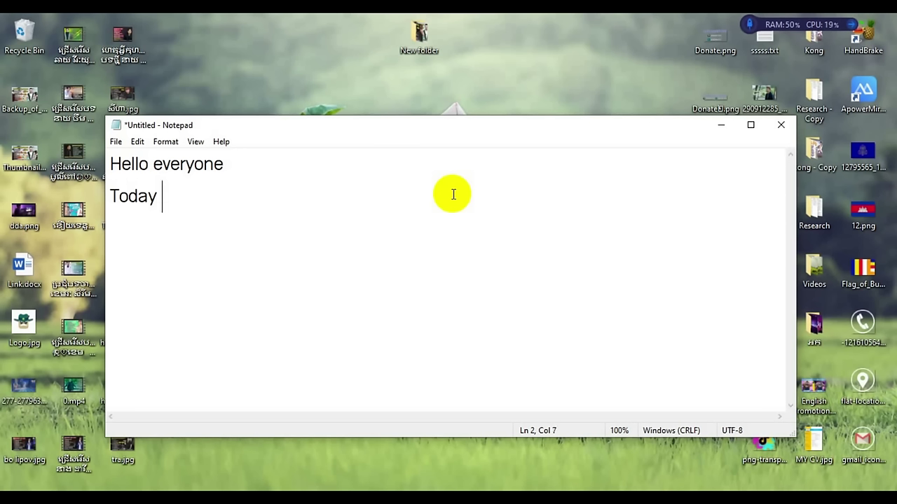
pyautogui.write('I am goin')
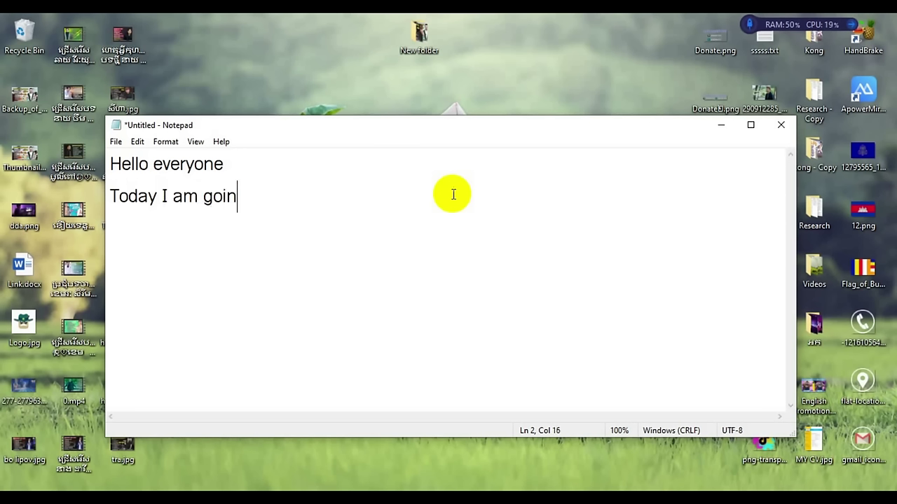
pyautogui.write('g to show ')
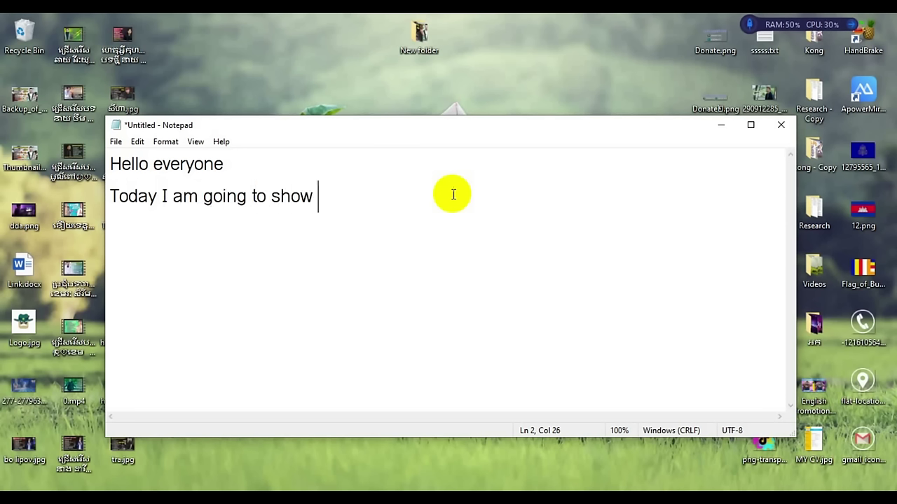
pyautogui.write('you all ')
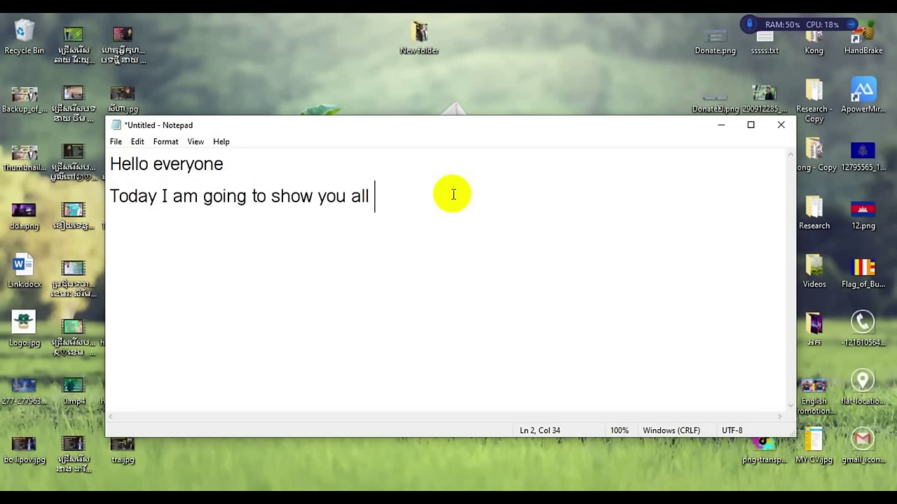
pyautogui.write('about :')
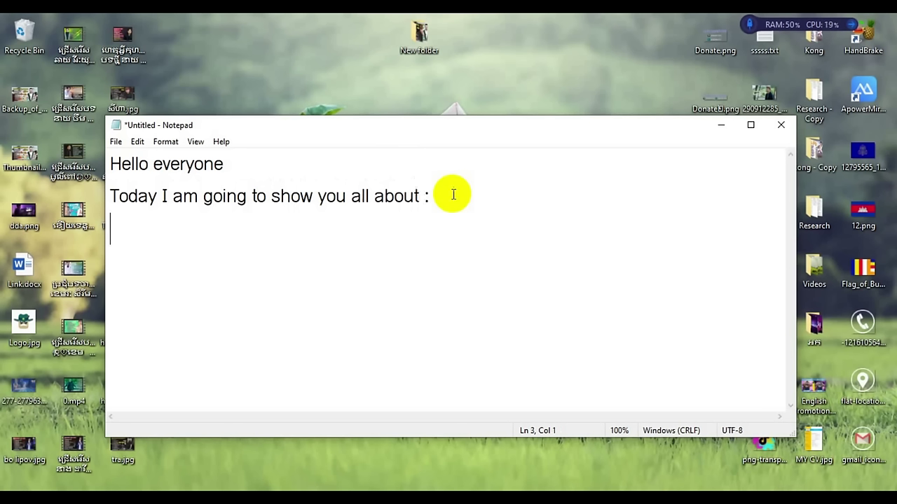
# Write the topic line "How to Protect your folder on computer Windows10 (Cannot Delete folder)"
pyautogui.write('How to')
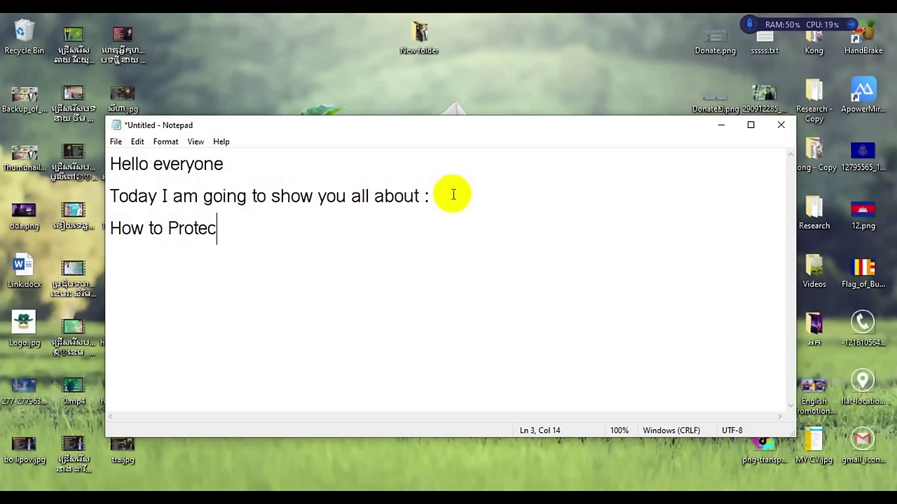
pyautogui.write('Protect your')
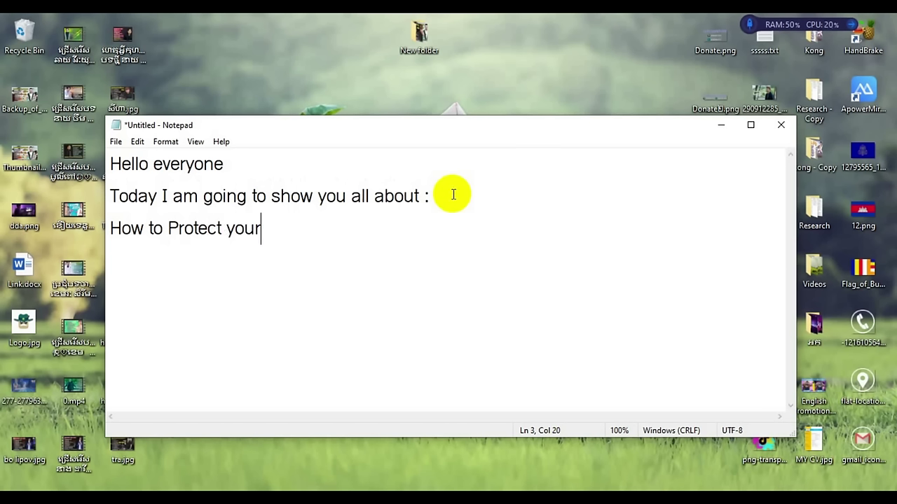
pyautogui.write(' folder on')
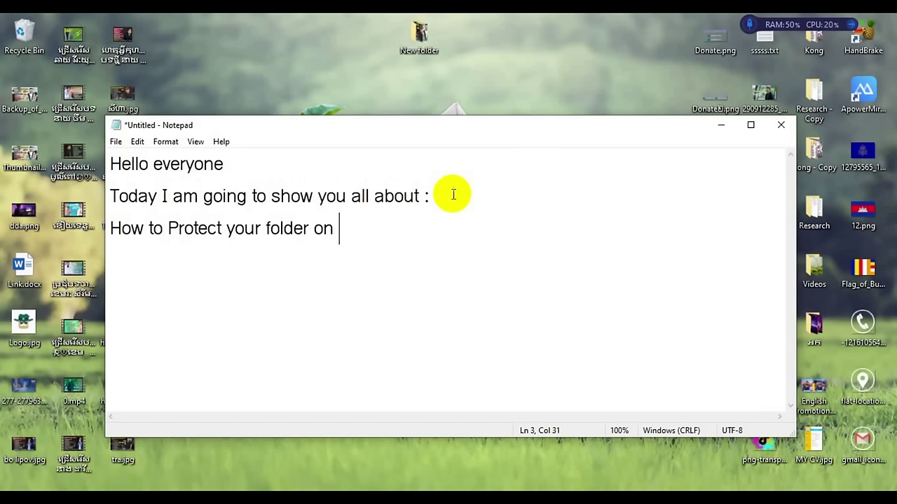
pyautogui.write(' compu')
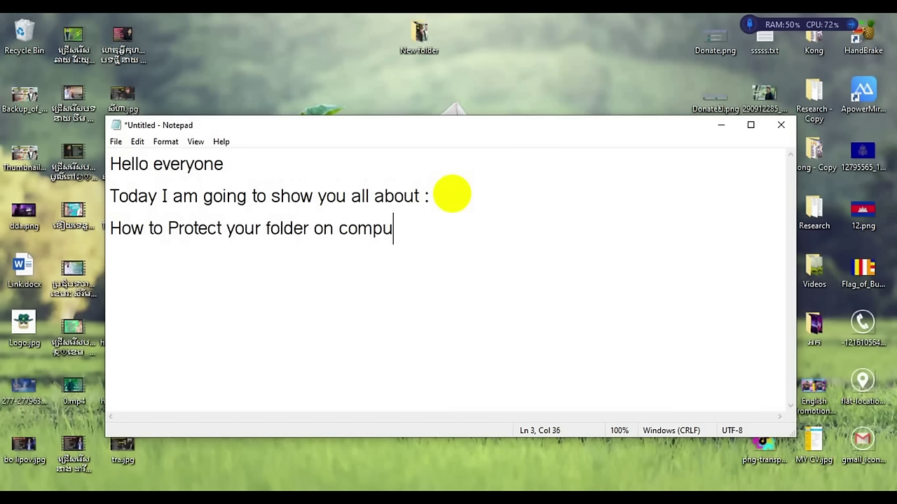
pyautogui.write('ter Wi')
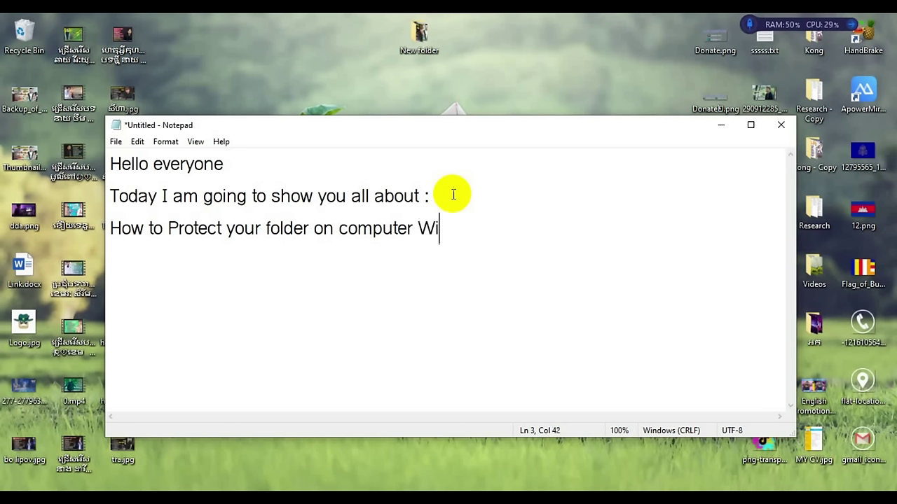
pyautogui.write('ndows1')
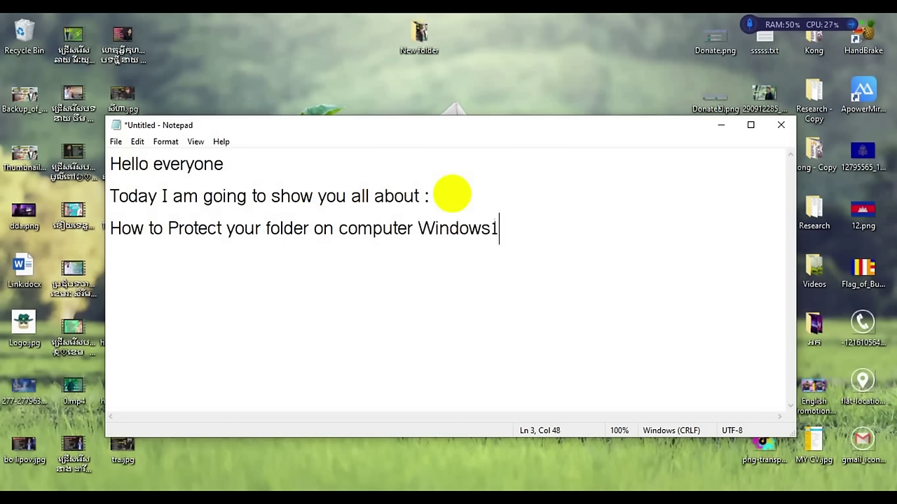
pyautogui.write('0 ()Cannot d')
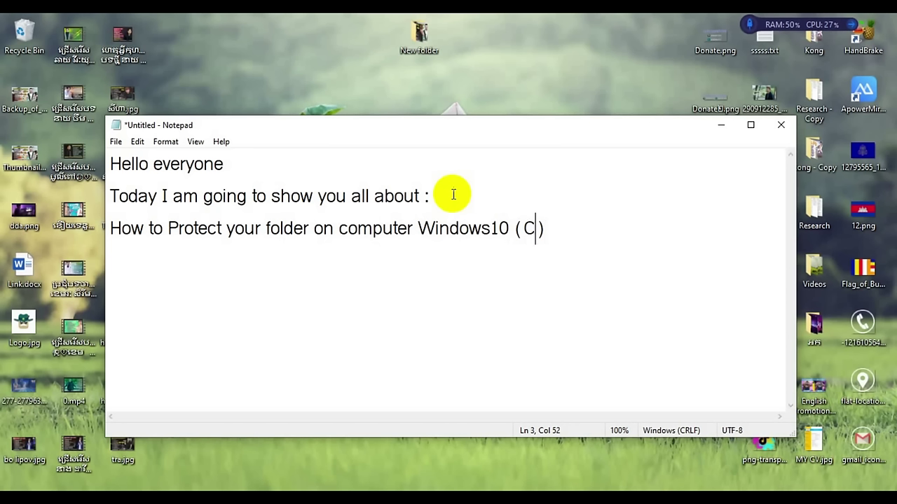
pyautogui.press('BackSpace')
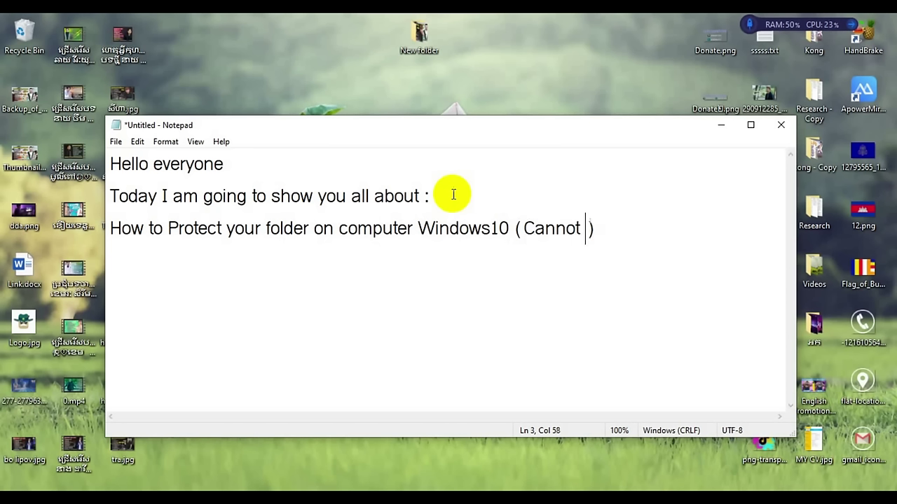
pyautogui.write('Delete')
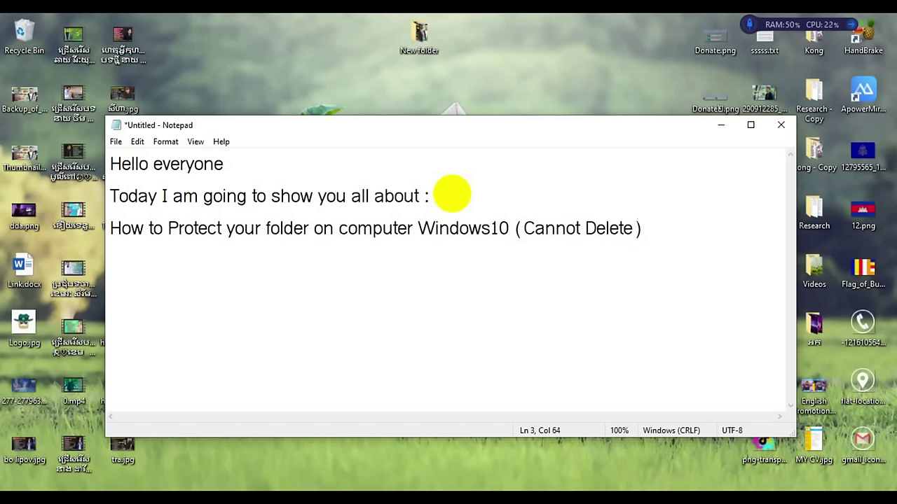
pyautogui.write(' folder')
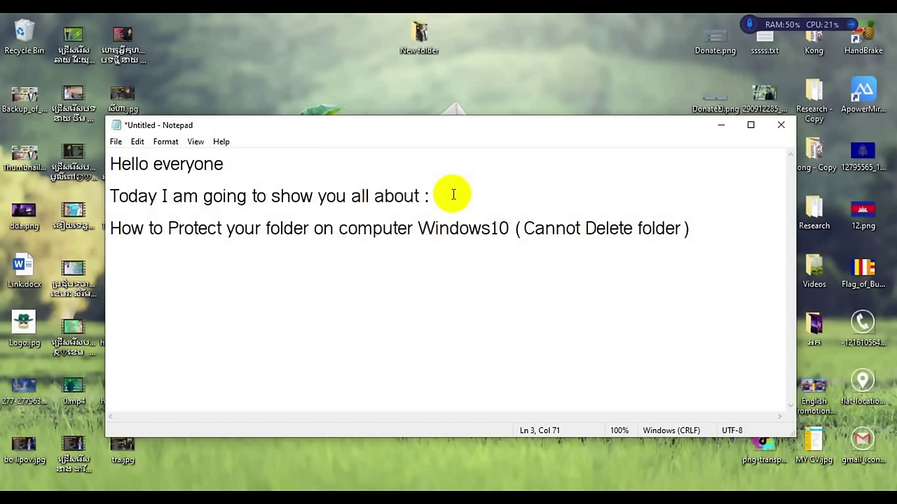
# Add a fourth line reading "Now let's go"
pyautogui.press('Return')
pyautogui.write('Now let')
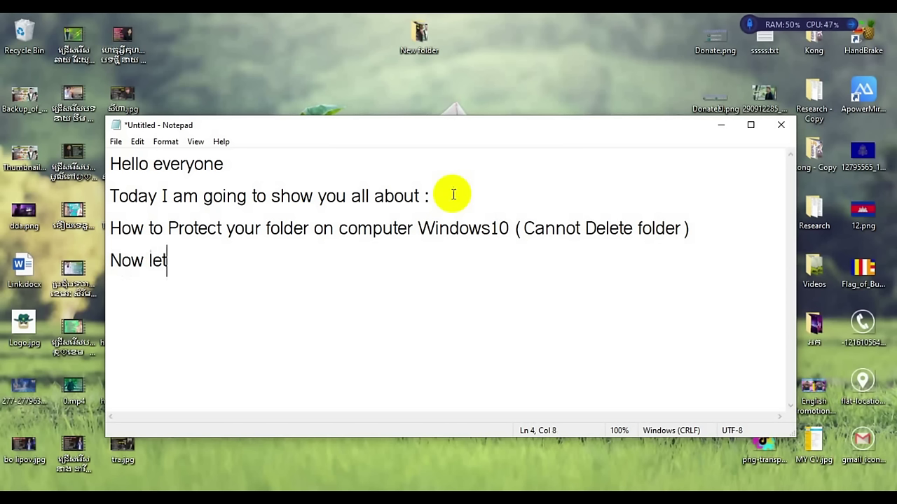
pyautogui.write("'s go")
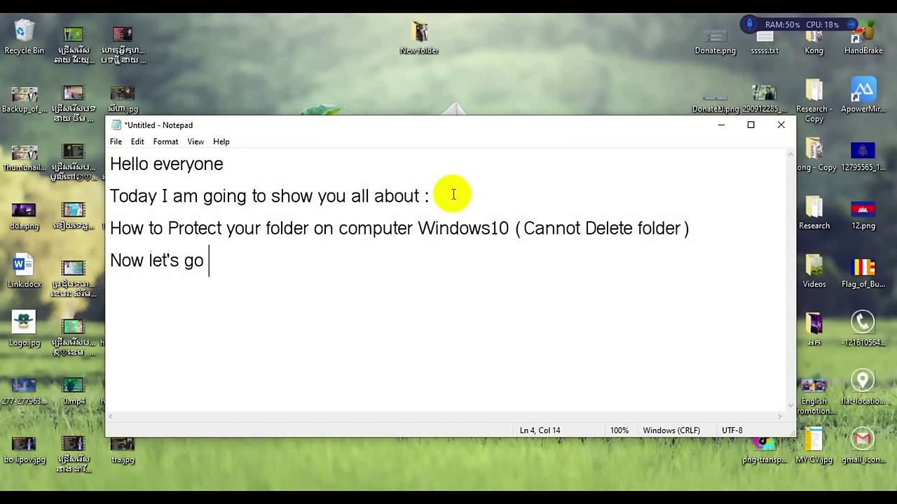
# Minimise the note window and refresh the desktop
pyautogui.click(719, 127)
pyautogui.rightClick(543, 146)
pyautogui.click(543, 181)
pyautogui.rightClick(534, 185)
pyautogui.click(571, 222)
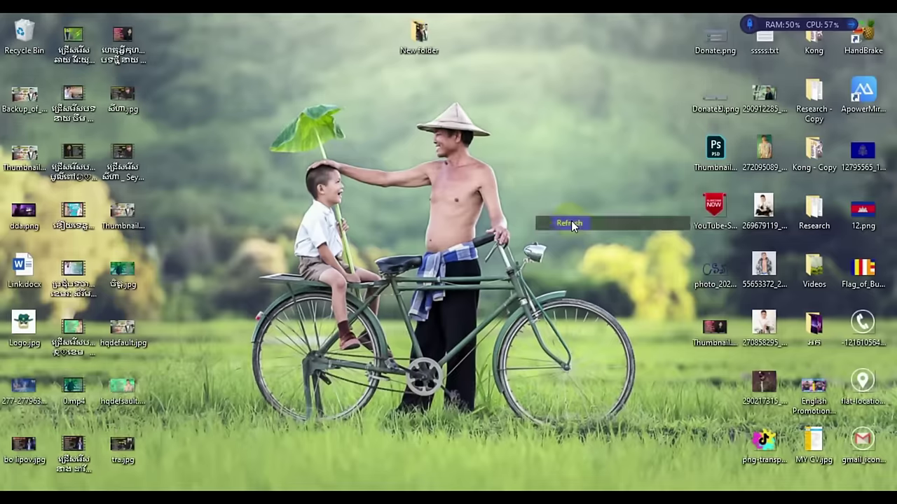
# Move New folder down and slightly to the left on the desktop, just above the green leaf
pyautogui.moveTo(420, 32); pyautogui.dragTo(371, 93)
pyautogui.moveTo(325, 30); pyautogui.dragTo(419, 156)
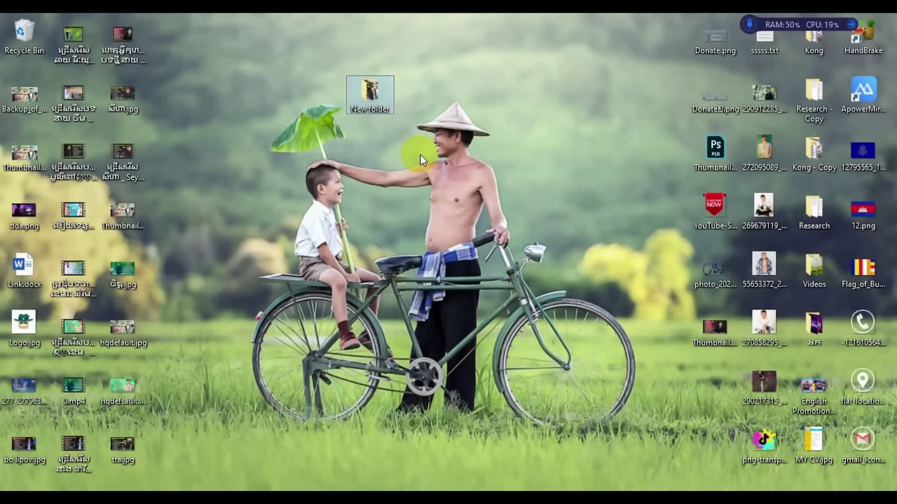
# Launch ZoomIt and accept its zoom options with CTRL + 1 as toggle and 2.0 initial magnification
pyautogui.press('super')
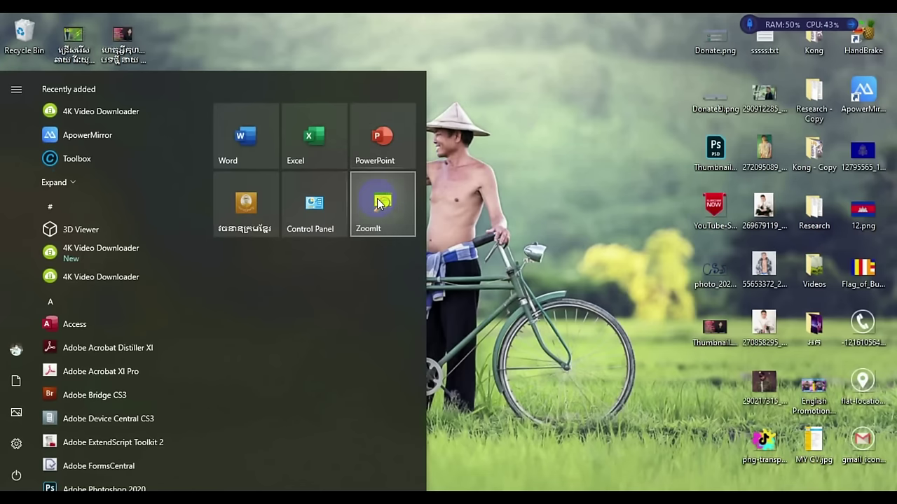
pyautogui.click(378, 203)
pyautogui.rightClick(521, 154)
pyautogui.click(548, 194)
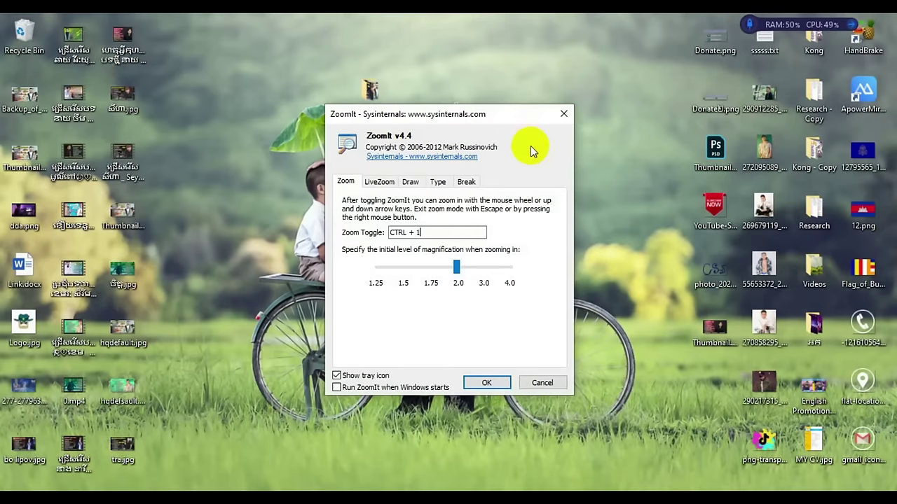
pyautogui.click(487, 383)
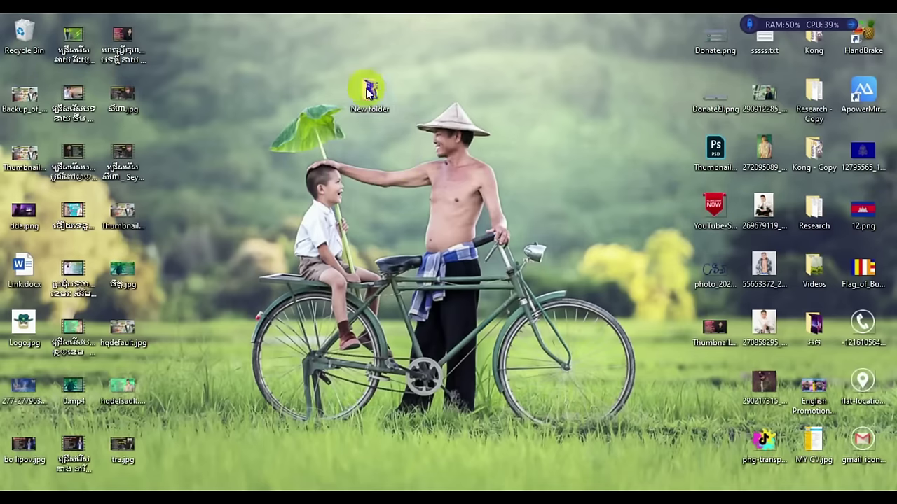
# Open New folder from the desktop to view the files inside, and close its window
pyautogui.click(374, 94)
pyautogui.doubleClick(372, 93)
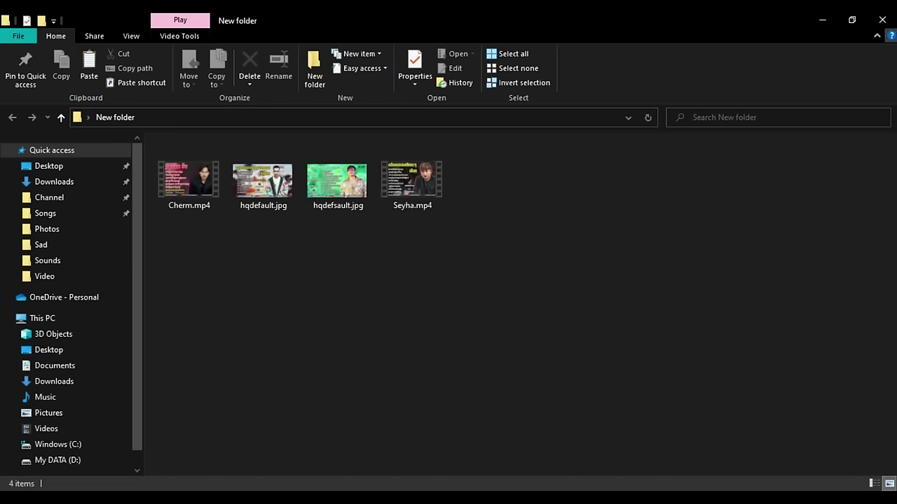
pyautogui.click(882, 19)
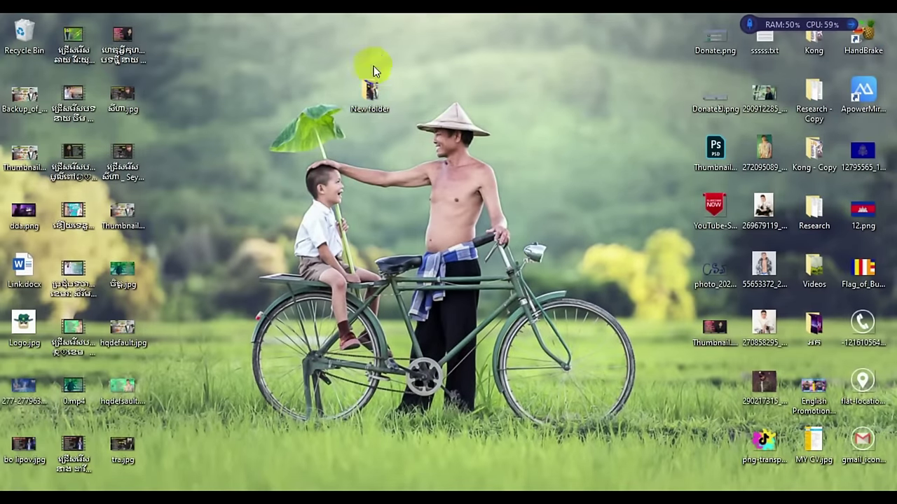
# Move New folder to the desktop's upper edge and open its security permissions for editing
pyautogui.moveTo(375, 84); pyautogui.dragTo(376, 31)
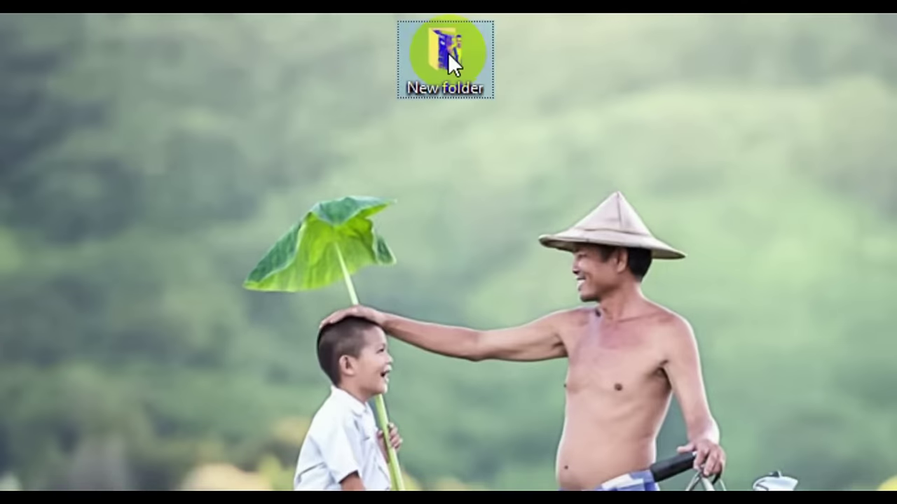
pyautogui.rightClick(372, 36)
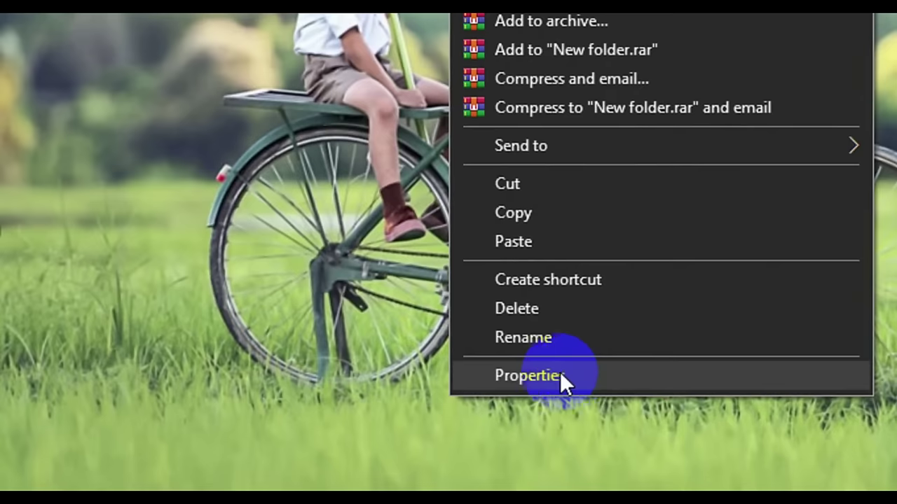
pyautogui.click(560, 372)
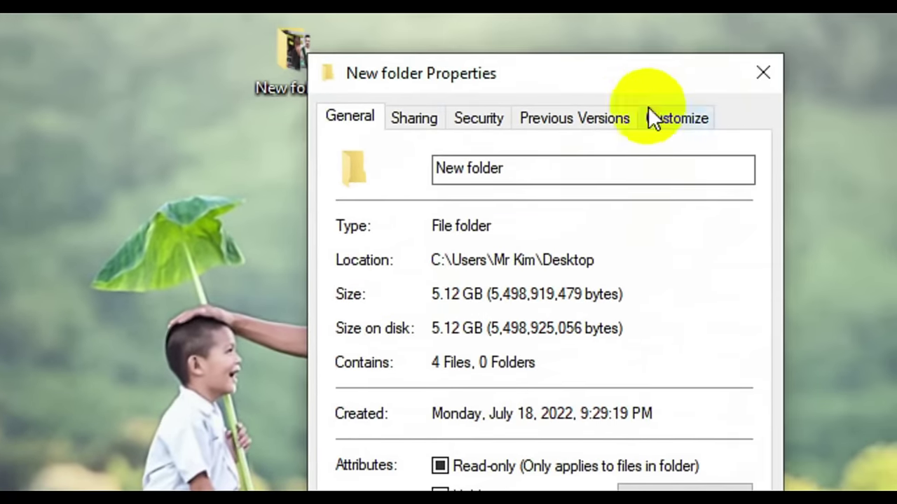
pyautogui.click(475, 118)
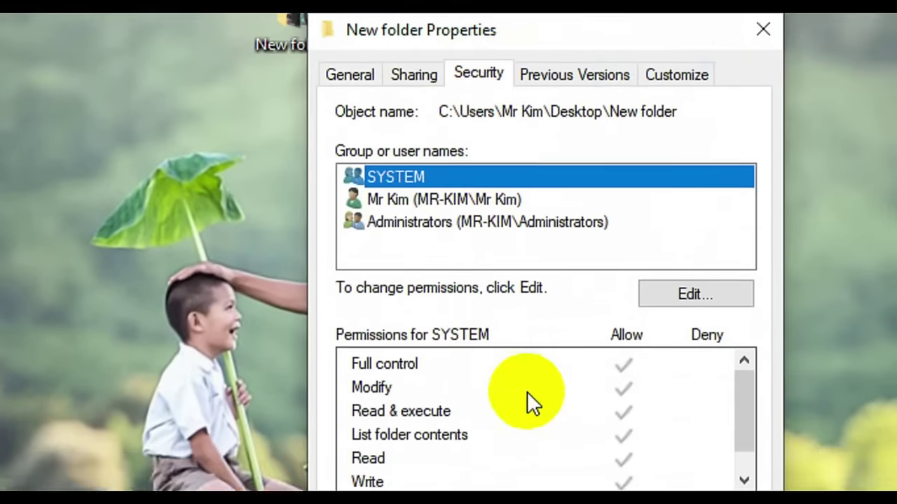
pyautogui.click(681, 297)
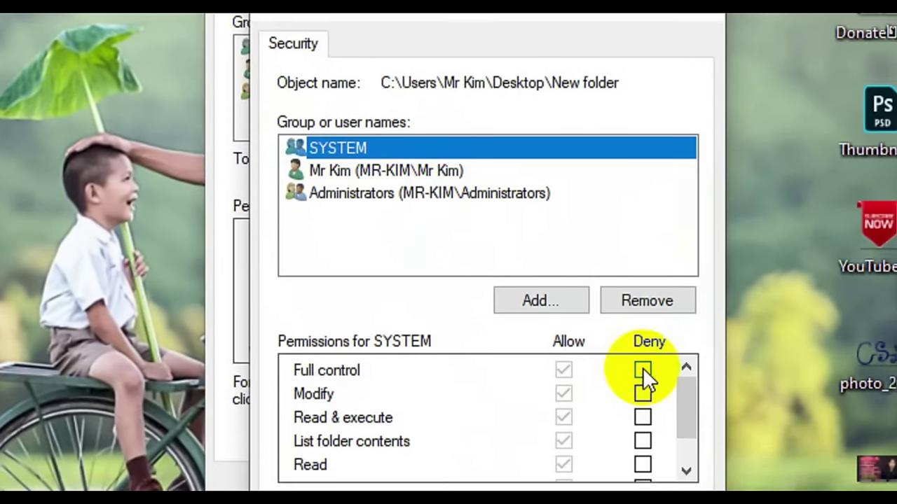
# Deny Full control on New folder for SYSTEM, the personal user account and the Administrators group
pyautogui.click(643, 380)
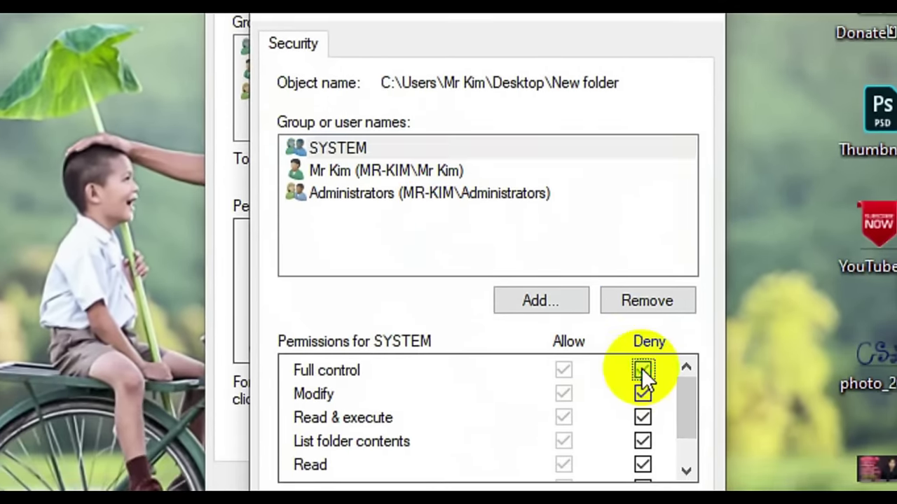
pyautogui.click(407, 149)
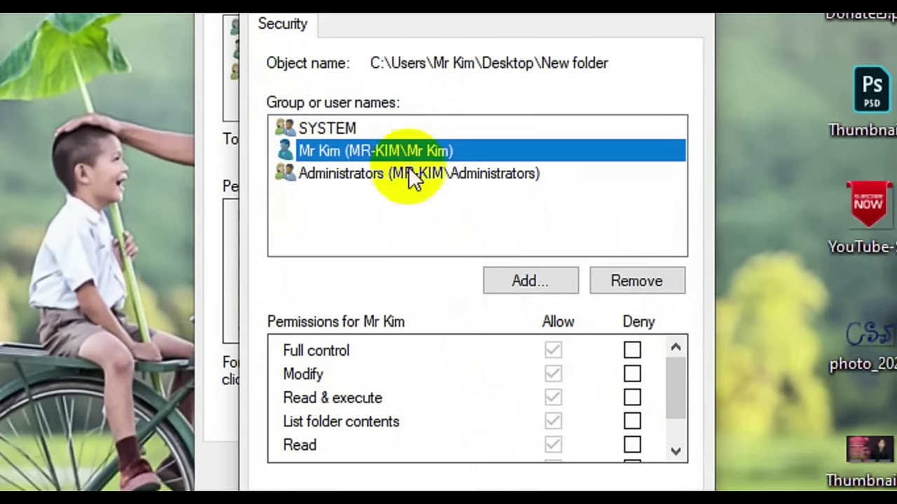
pyautogui.click(632, 350)
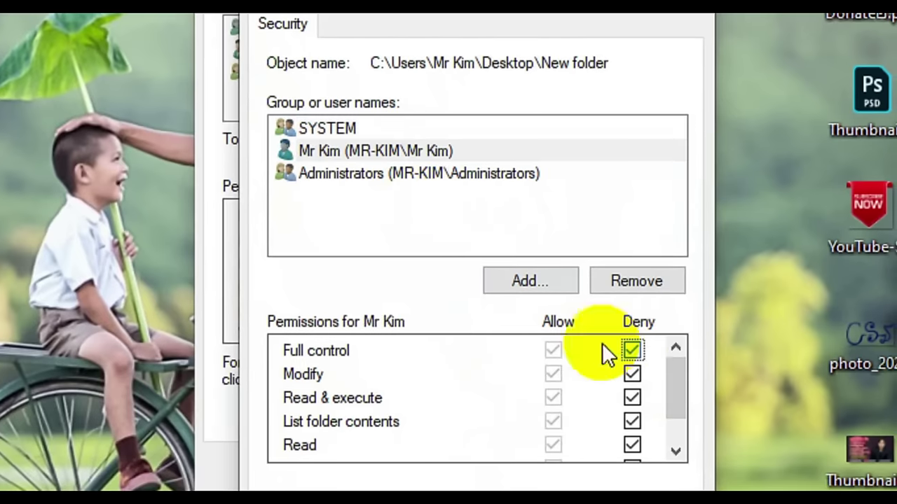
pyautogui.click(442, 170)
pyautogui.click(632, 348)
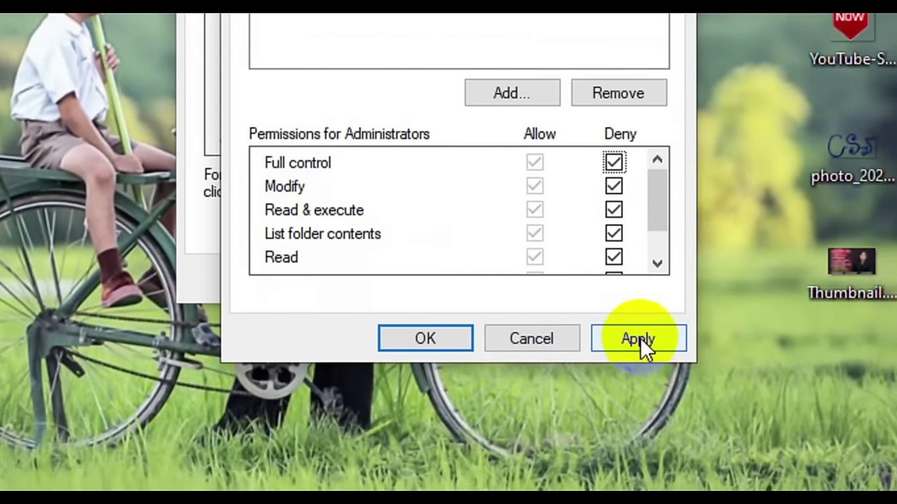
# Apply the deny permissions with the security warning accepted, and close the folder's permissions and properties windows
pyautogui.click(638, 339)
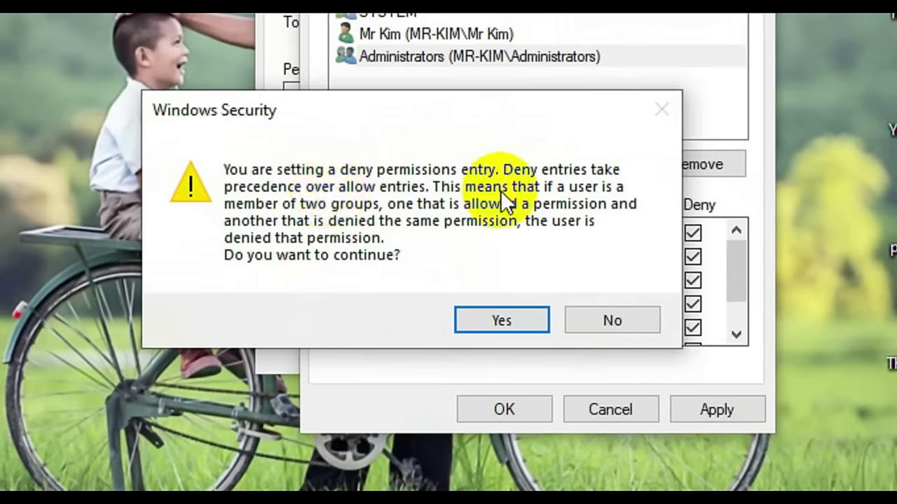
pyautogui.click(497, 313)
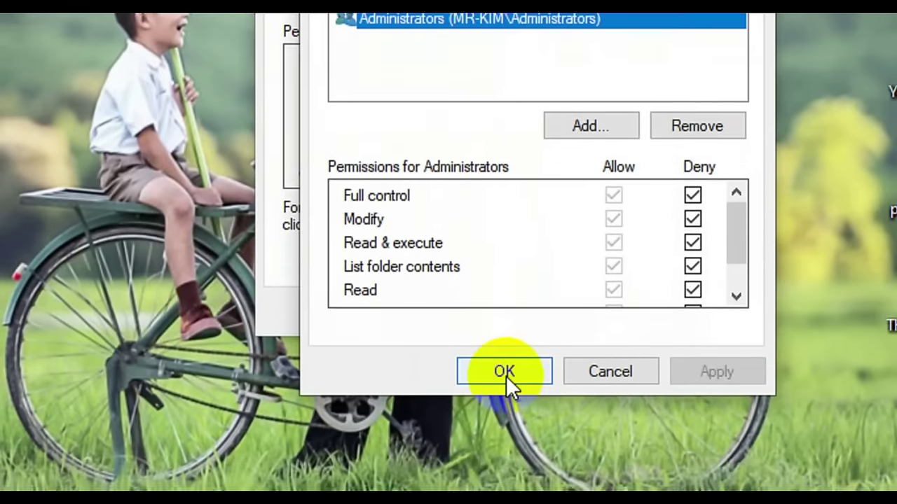
pyautogui.click(508, 389)
pyautogui.click(468, 308)
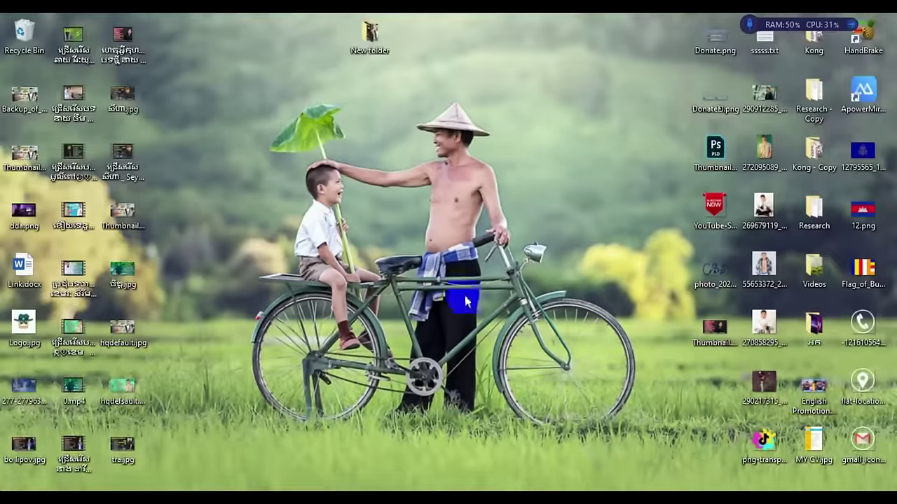
# Try to delete New folder from the desktop
pyautogui.click(370, 34)
pyautogui.rightClick(368, 36)
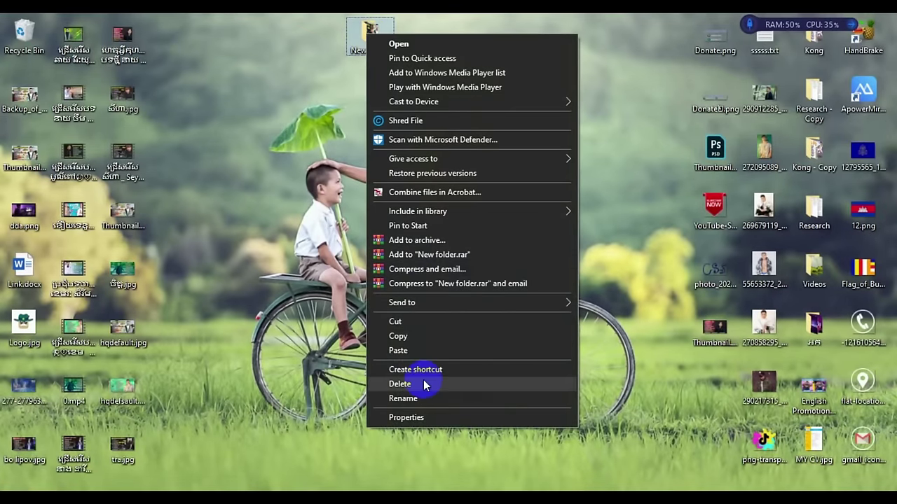
pyautogui.click(342, 346)
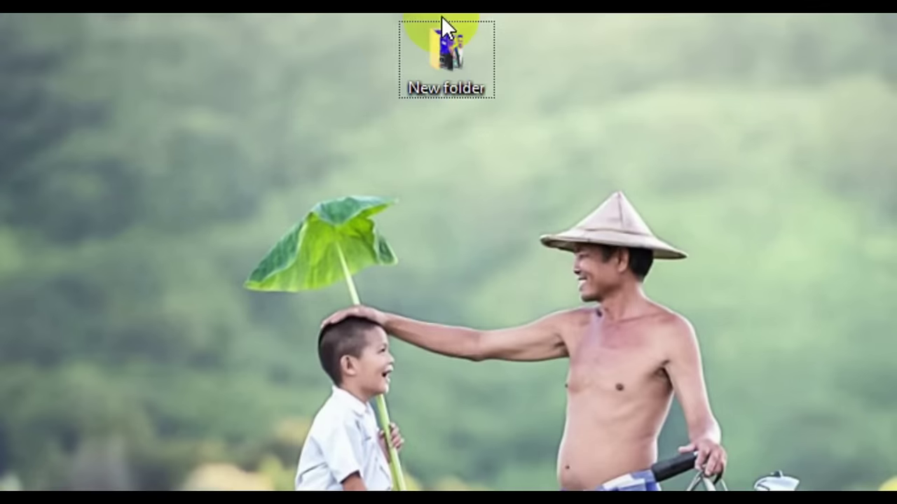
pyautogui.click(445, 50)
pyautogui.rightClick(448, 53)
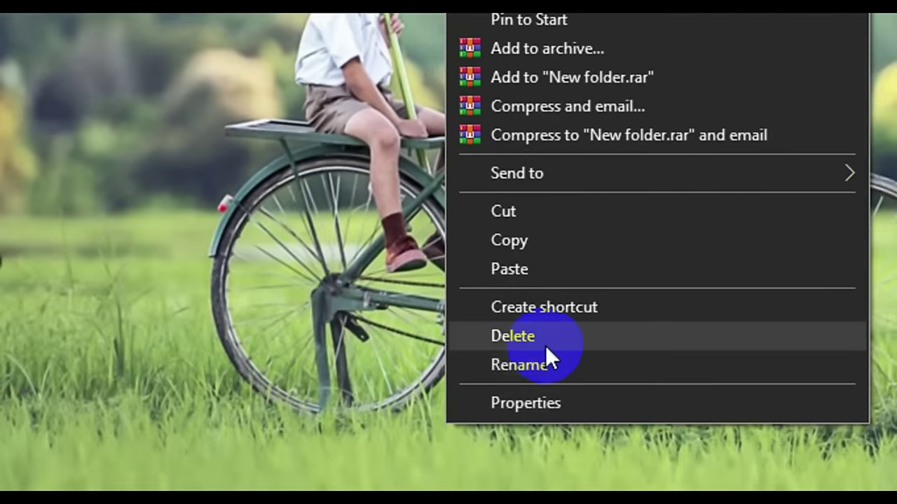
pyautogui.click(564, 345)
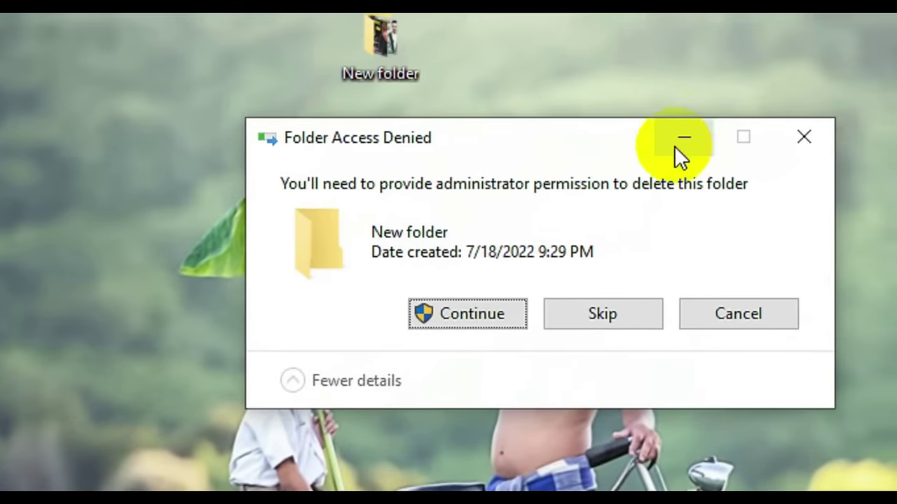
# Cancel the pending deletion of New folder and refresh the desktop
pyautogui.click(574, 133)
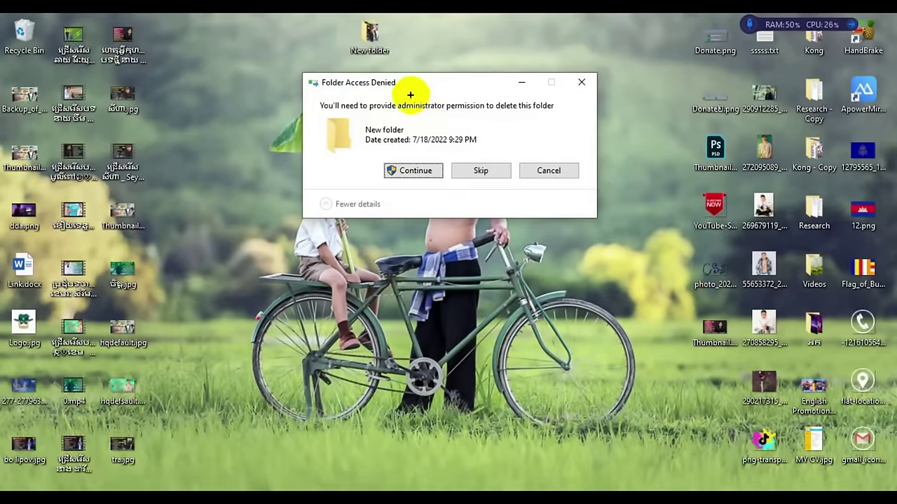
pyautogui.moveTo(296, 70); pyautogui.dragTo(429, 96)
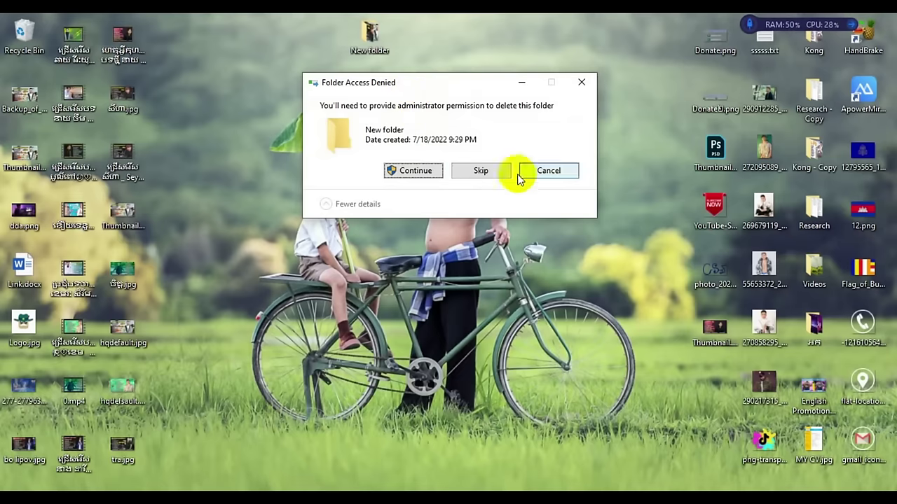
pyautogui.click(544, 175)
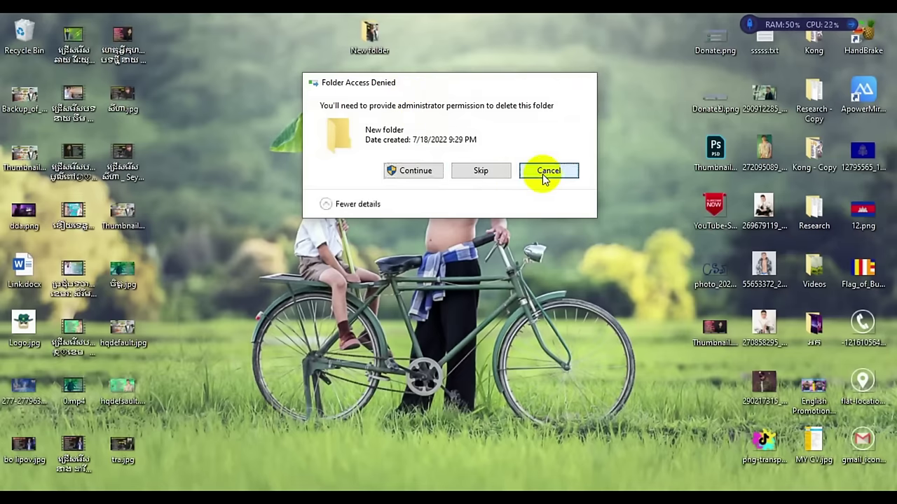
pyautogui.rightClick(462, 112)
pyautogui.click(496, 148)
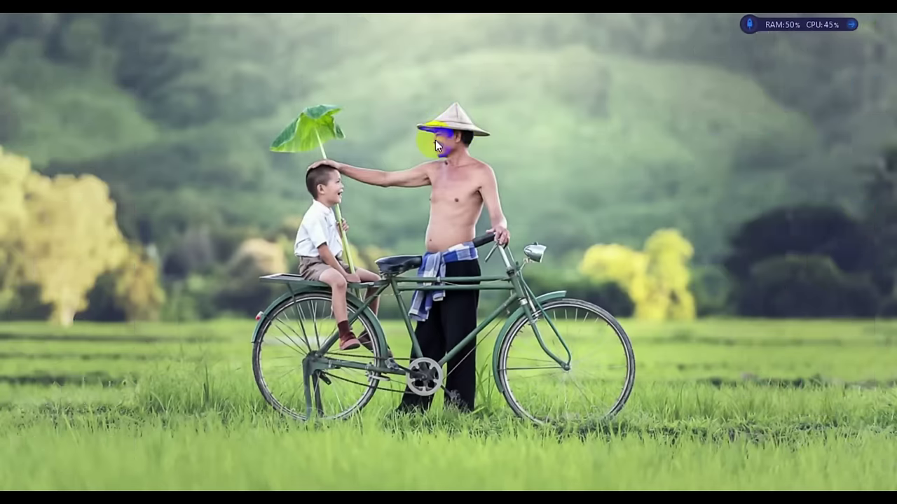
# Switch to the Notepad window and replace its text with "Now done"
pyautogui.moveTo(435, 499)
pyautogui.click(412, 438)
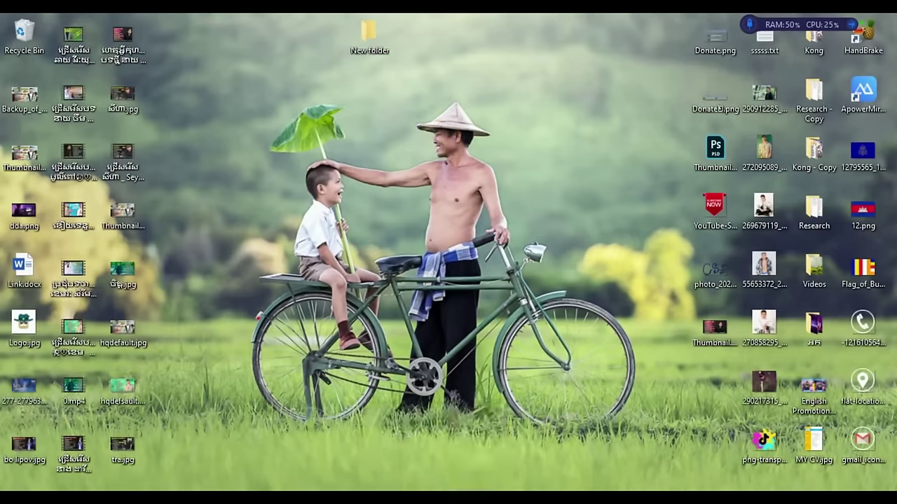
pyautogui.hotkey('ctrl', 'a')
pyautogui.press('Delete')
pyautogui.write('Now donw')
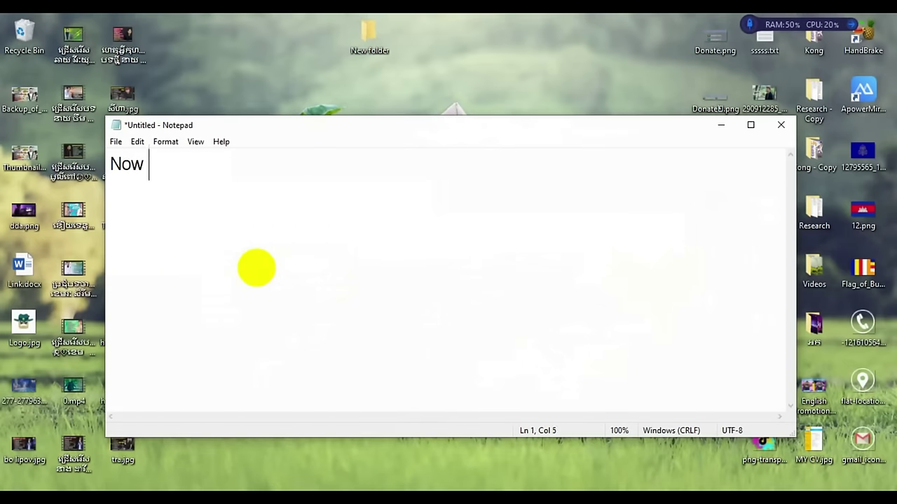
pyautogui.press('BackSpace')
pyautogui.press('BackSpace')
pyautogui.write('e ')
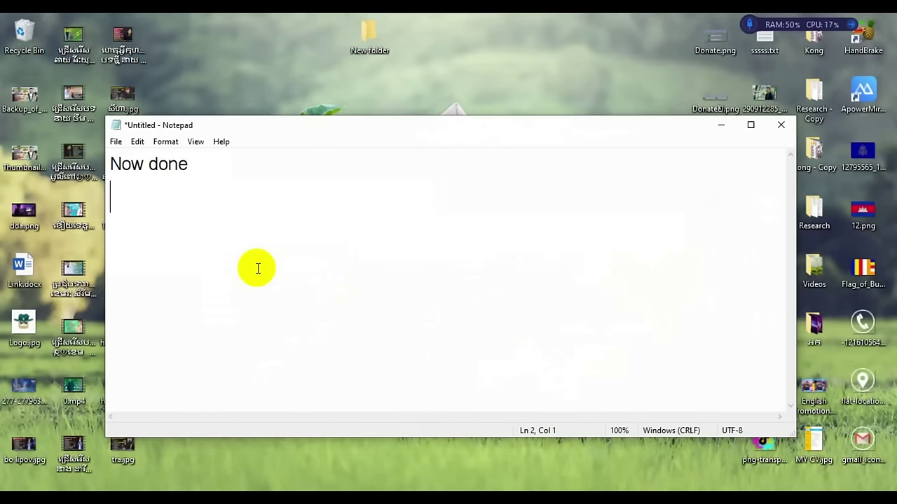
# Add the lines "Thanks for your time" and "See you next videos" below "Now done" in the note
pyautogui.write('the fole')
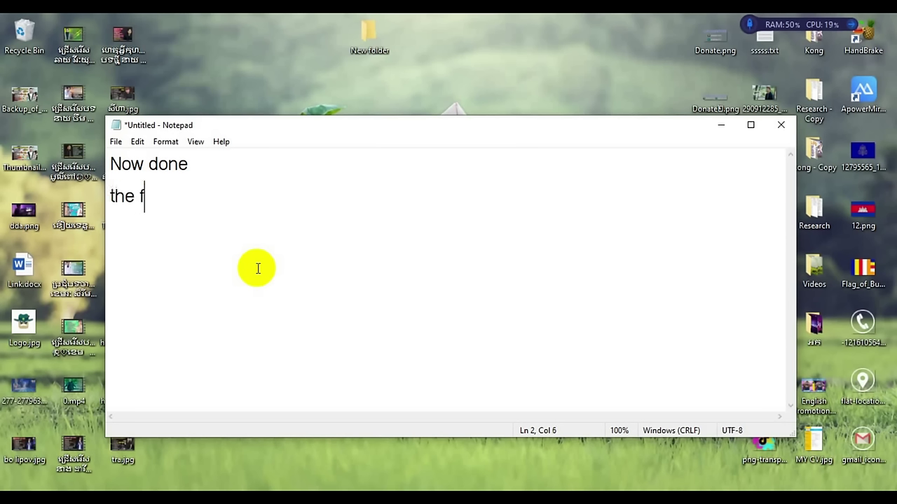
pyautogui.press('BackSpace')
pyautogui.press('BackSpace')
pyautogui.press('BackSpace')
pyautogui.press('BackSpace')
pyautogui.press('BackSpace')
pyautogui.press('BackSpace')
pyautogui.write('Thanks')
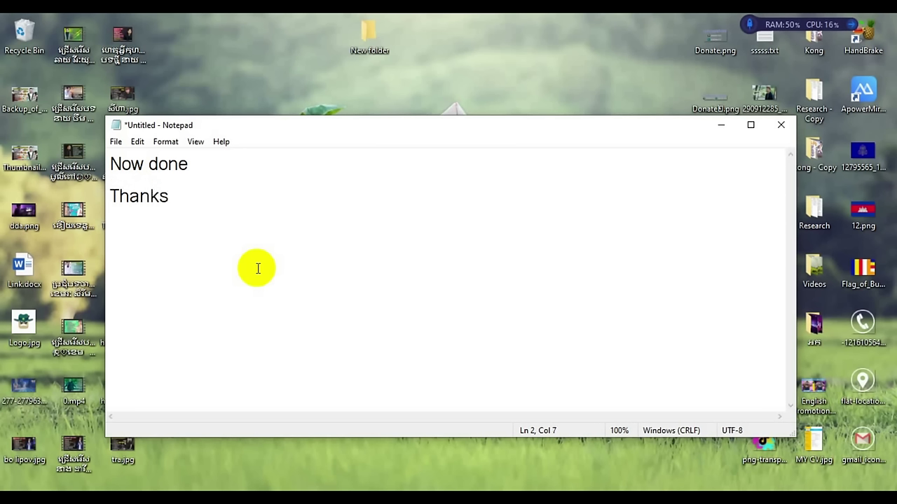
pyautogui.write(' for your time ')
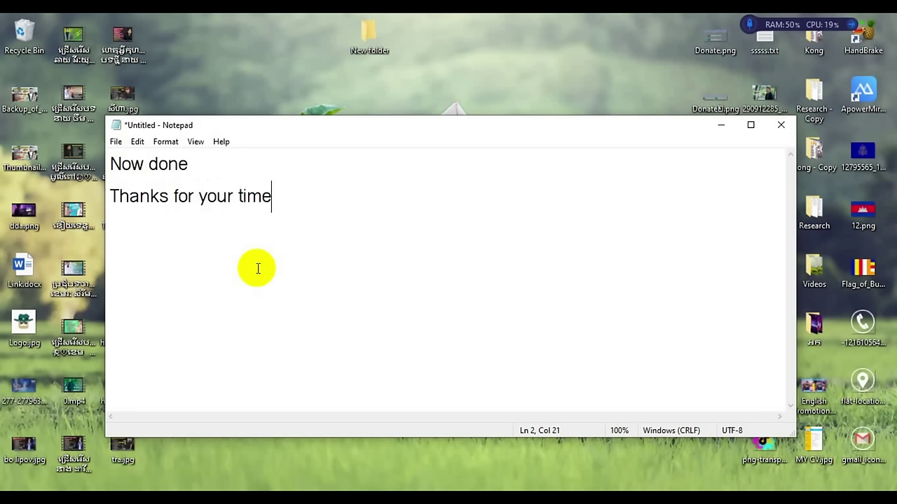
pyautogui.write('See you nex')
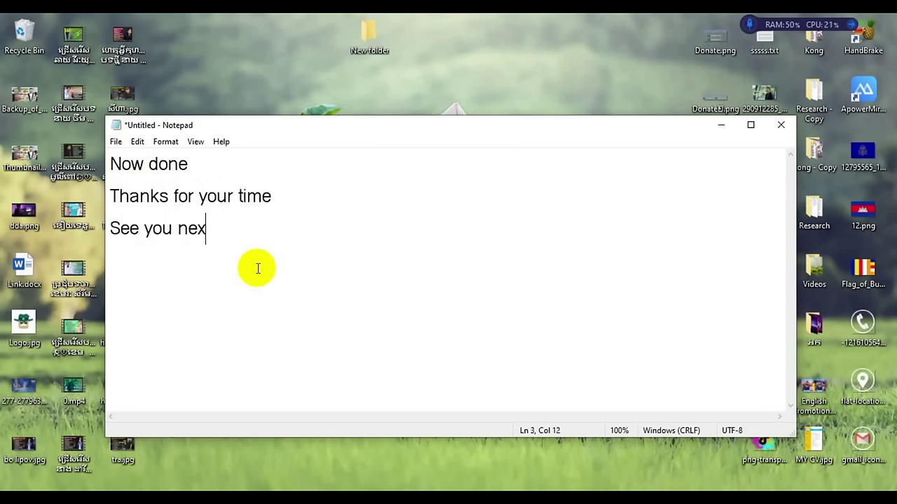
pyautogui.write('t videos')
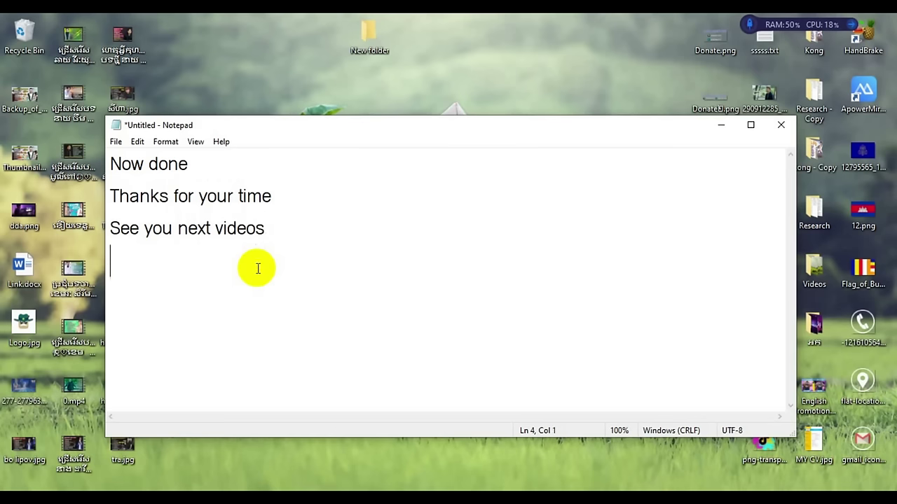
# Refresh the desktop and minimize the Notepad window
pyautogui.rightClick(430, 63)
pyautogui.click(505, 96)
pyautogui.click(720, 124)
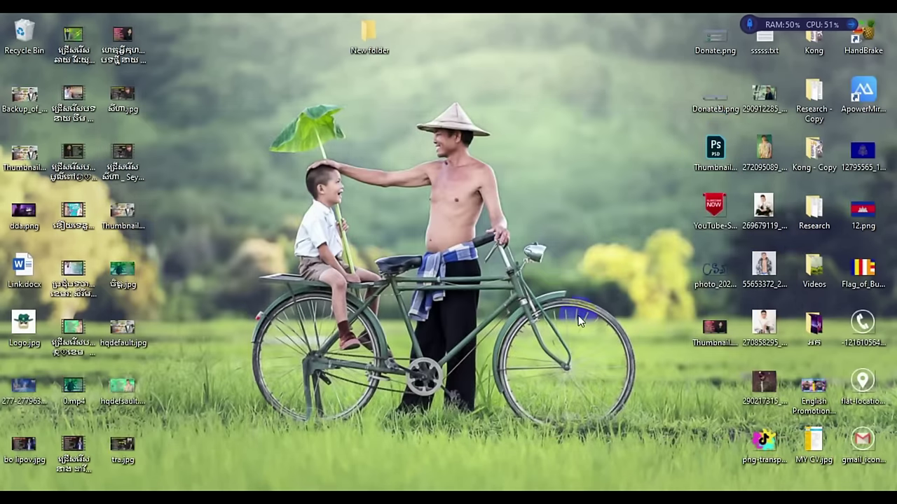